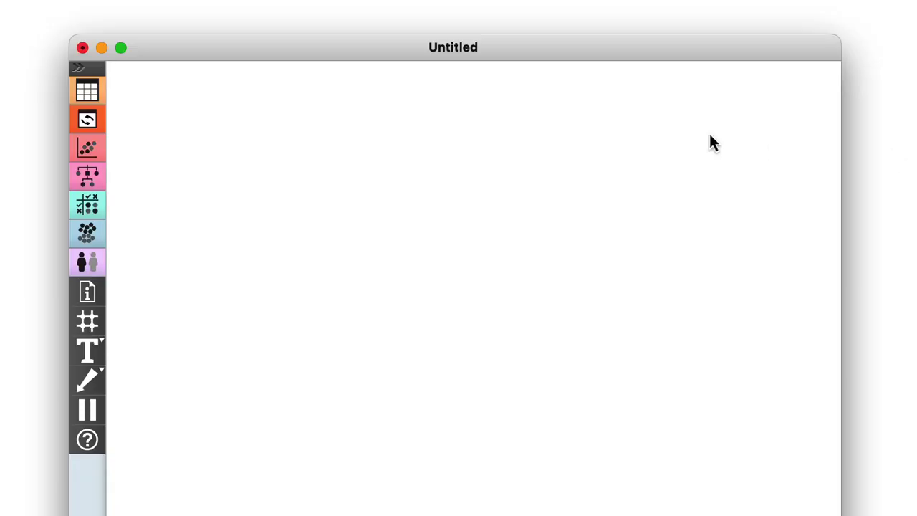
# Add a Datasets widget set to the German BC2 survival dataset (686 instances), found by searching 'sur'.
pyautogui.rightClick(147, 205)
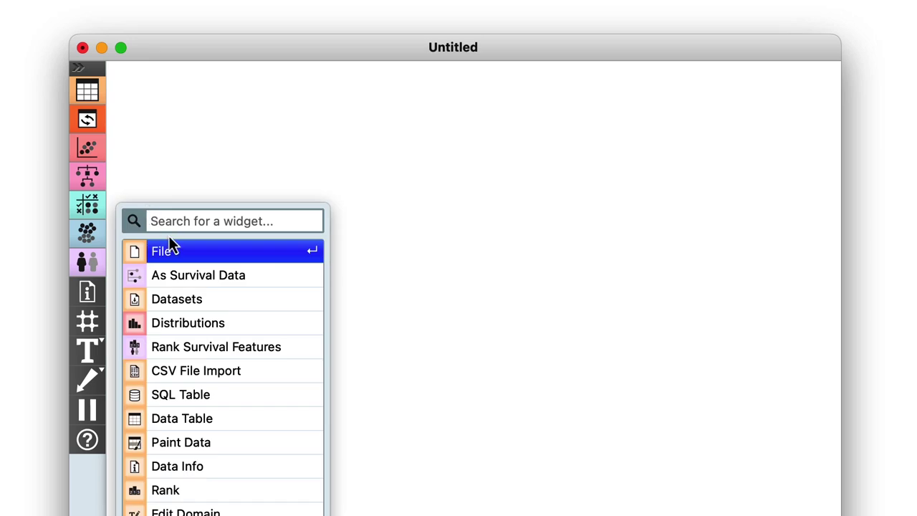
pyautogui.click(161, 299)
pyautogui.doubleClick(149, 199)
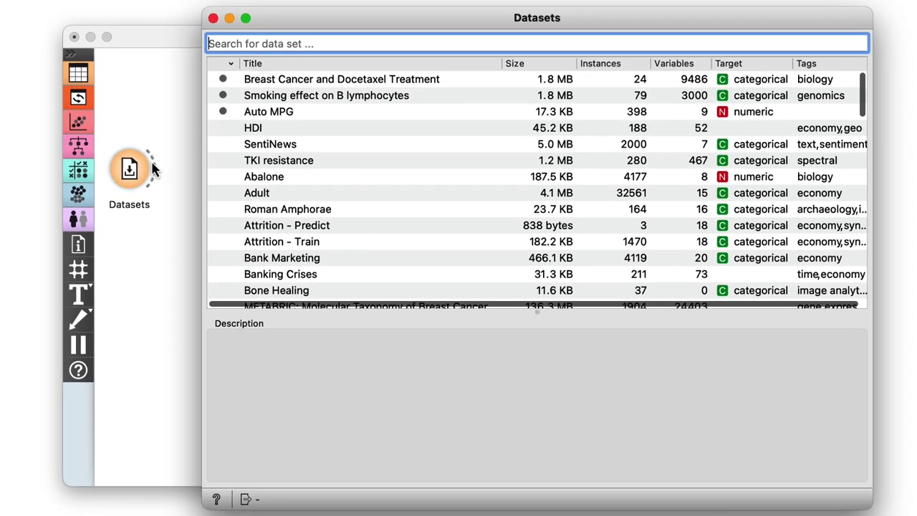
pyautogui.write('sur')
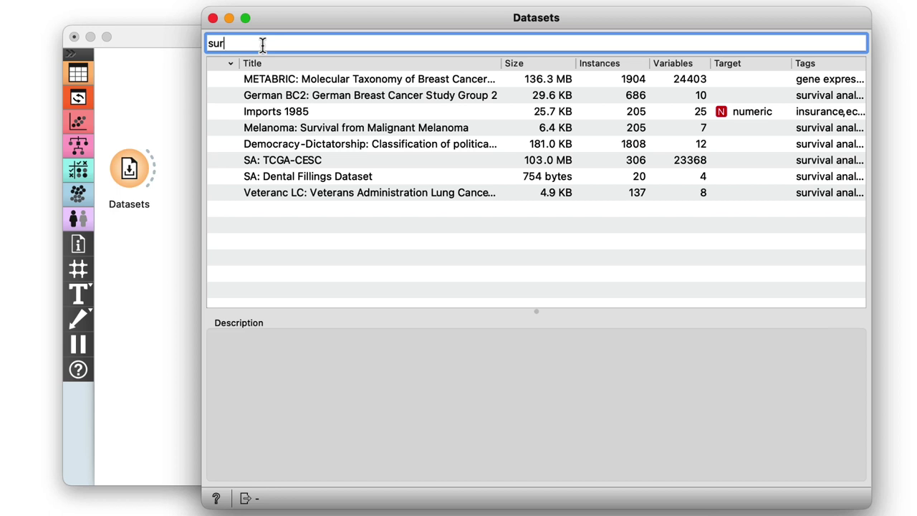
pyautogui.click(221, 95)
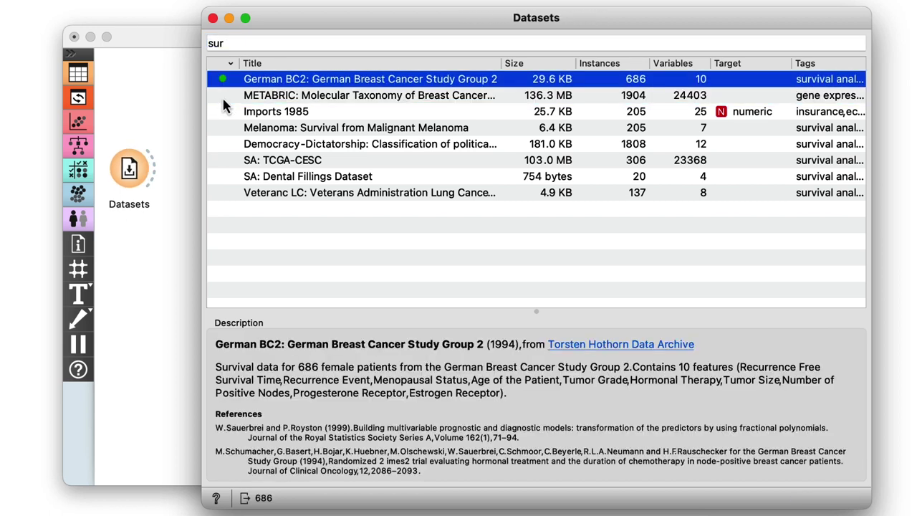
pyautogui.click(213, 18)
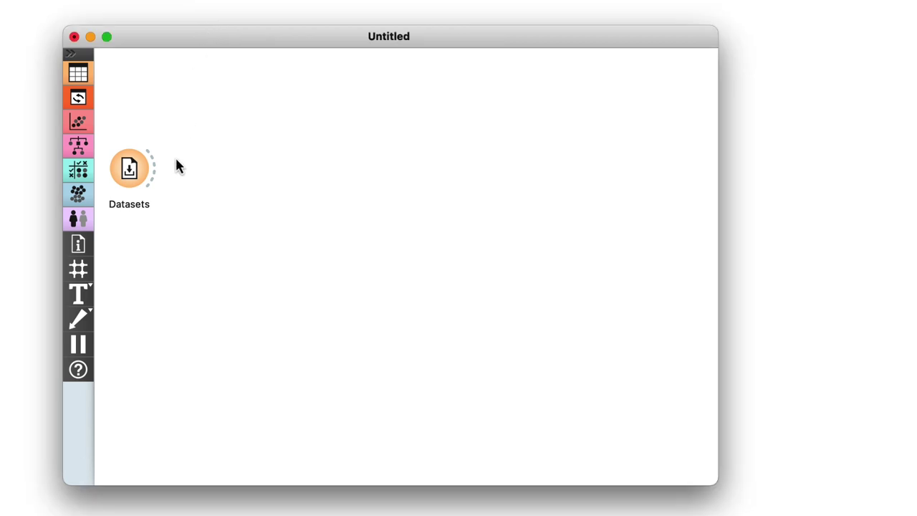
# Connect a Data Table to Datasets and scroll across the columns of the 686 records.
pyautogui.moveTo(194, 126); pyautogui.dragTo(198, 95)
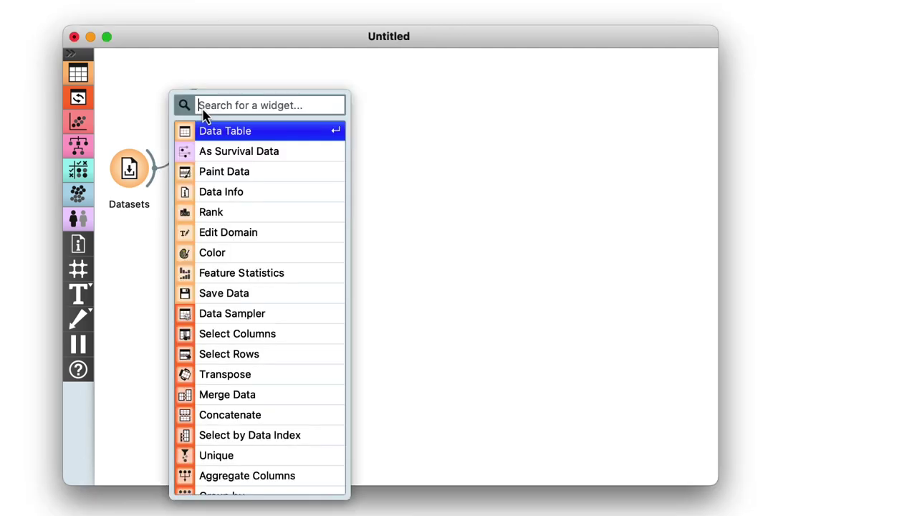
pyautogui.click(205, 127)
pyautogui.doubleClick(10, 97)
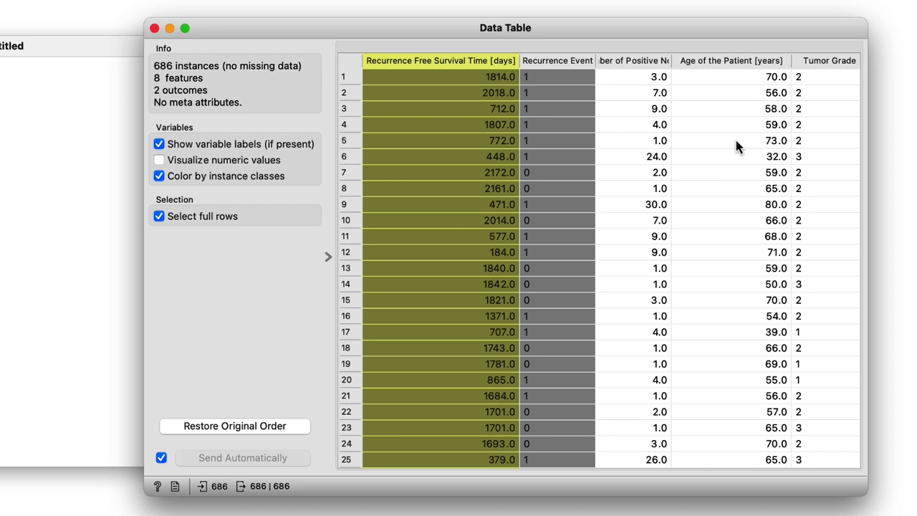
pyautogui.hscroll(5, 735, 141)
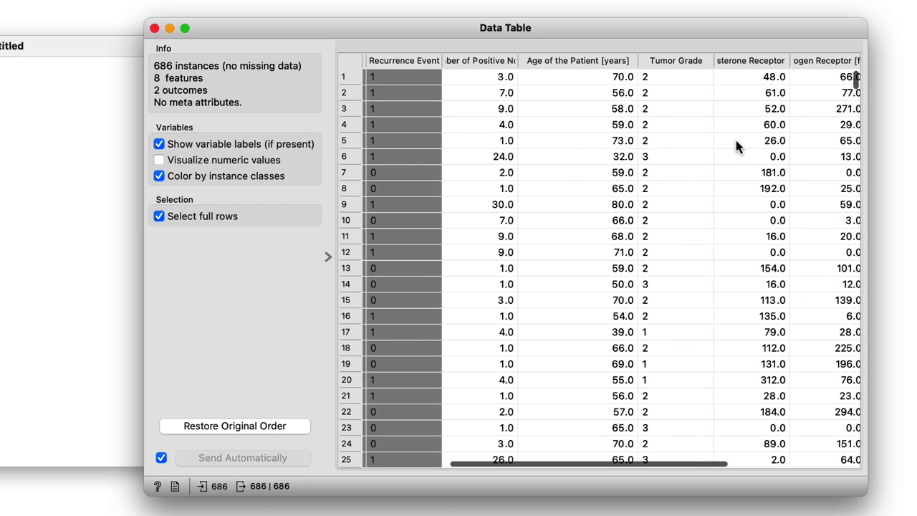
pyautogui.hscroll(4, 735, 141)
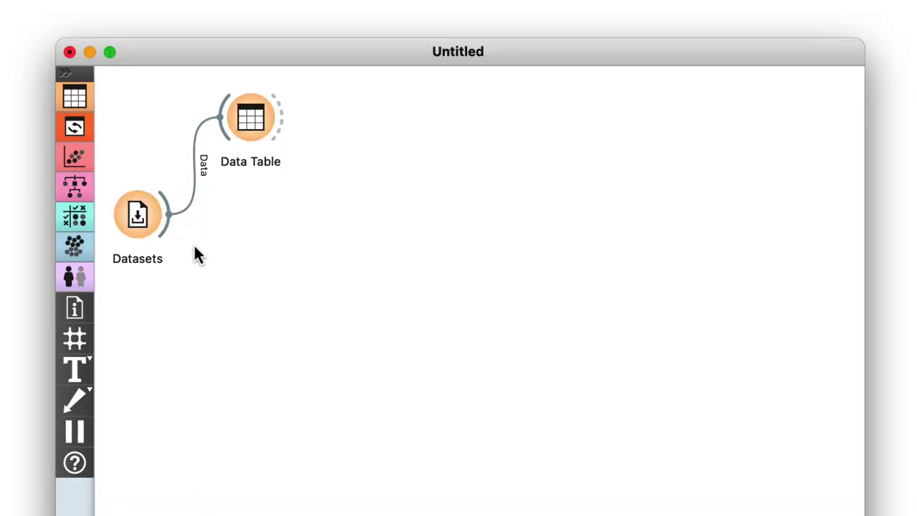
# Chain Datasets into As Survival Data and then a Kaplan-Meier Plot, showing 299/686 events.
pyautogui.moveTo(167, 225); pyautogui.dragTo(228, 219)
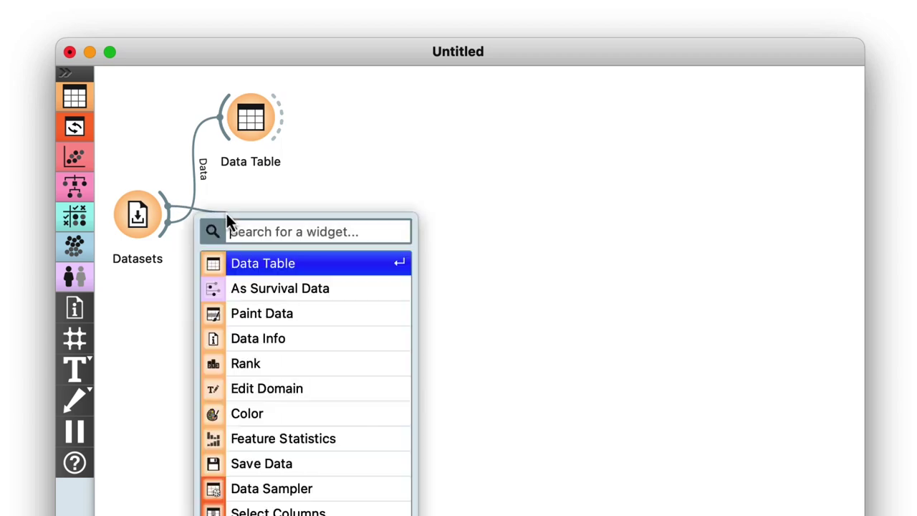
pyautogui.click(248, 288)
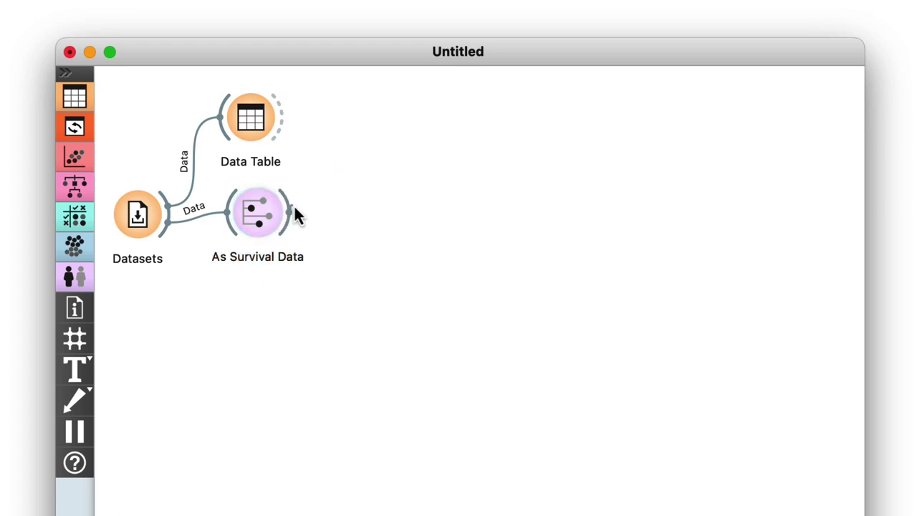
pyautogui.moveTo(294, 207); pyautogui.dragTo(348, 122)
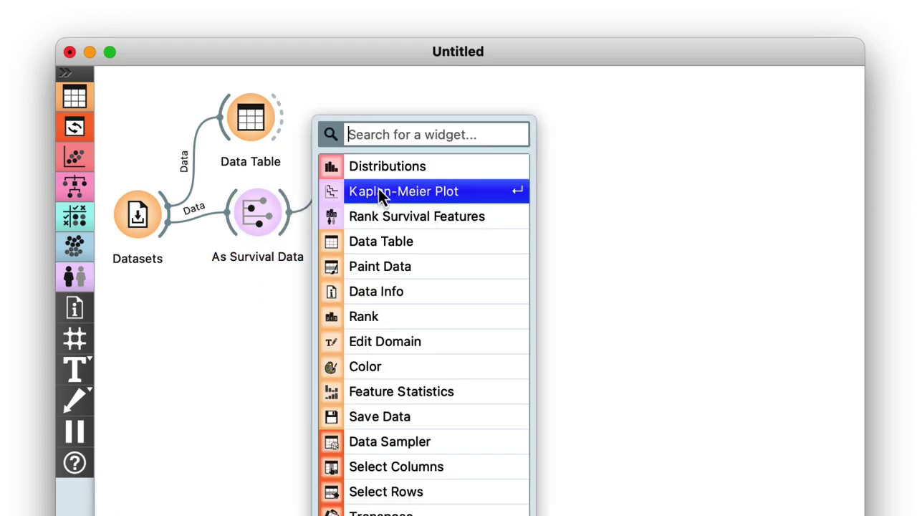
pyautogui.click(379, 192)
pyautogui.doubleClick(379, 119)
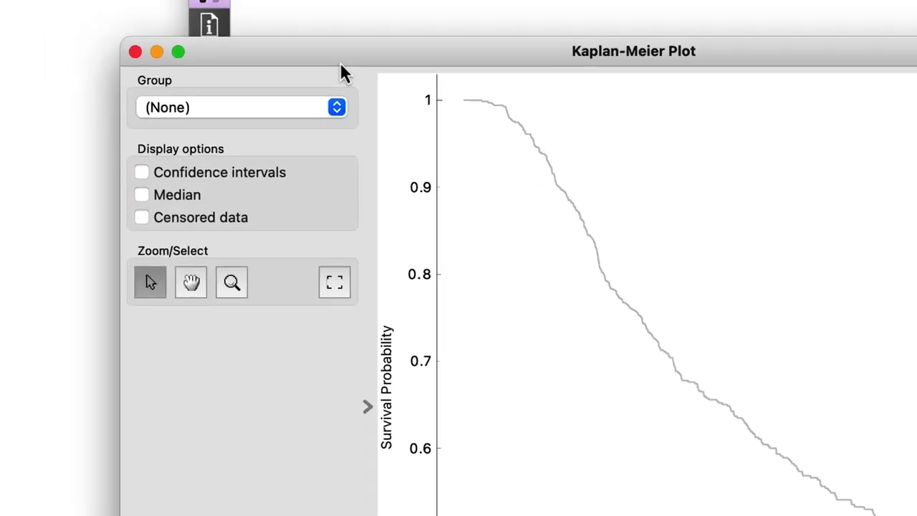
# Group the Kaplan-Meier curves by Menopausal Status with Median and Confidence intervals ticked.
pyautogui.click(359, 121)
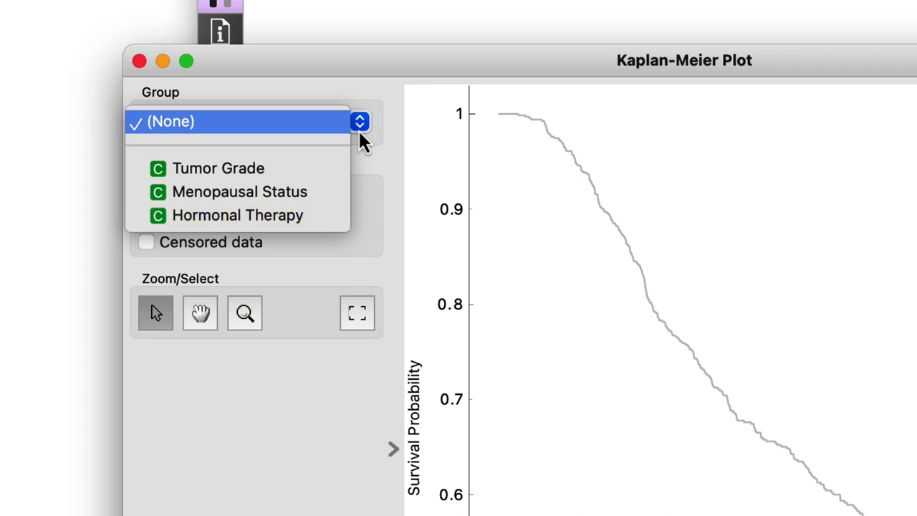
pyautogui.click(319, 192)
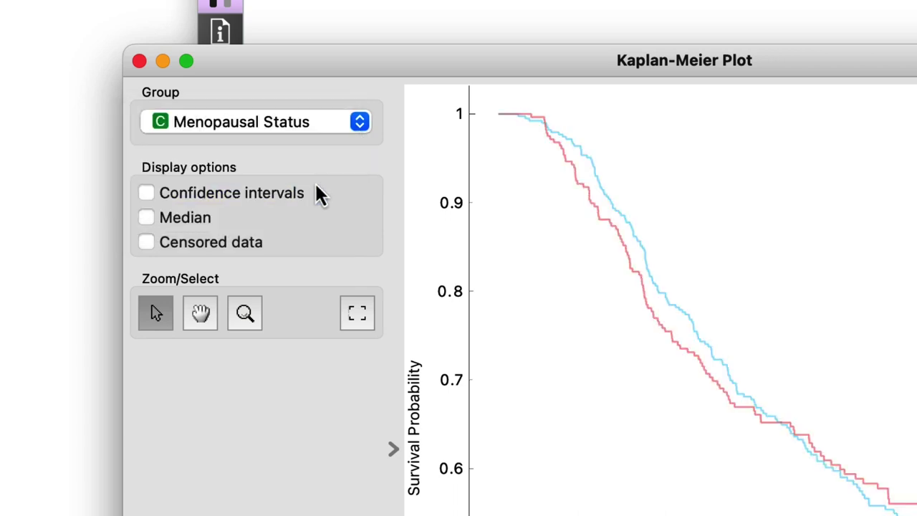
pyautogui.click(147, 218)
pyautogui.click(147, 193)
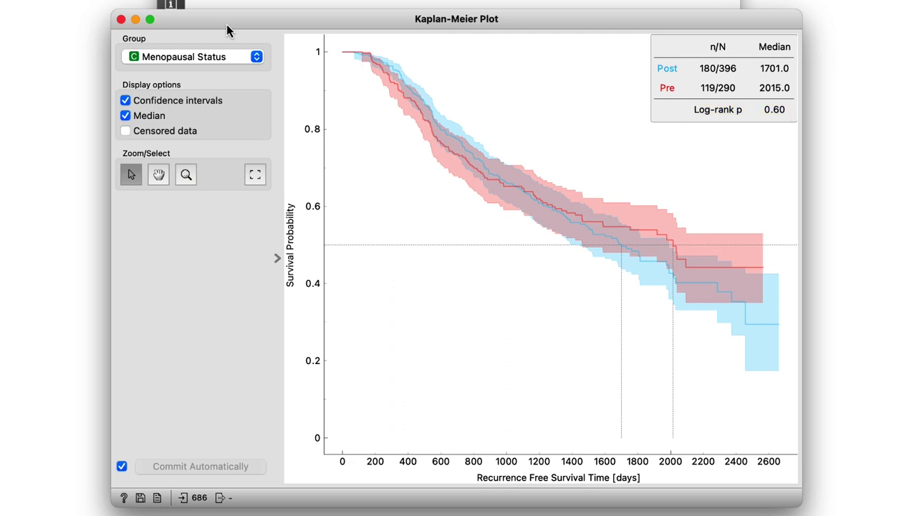
# Change the Kaplan-Meier grouping to Hormonal Therapy and close the plot window.
pyautogui.click(219, 59)
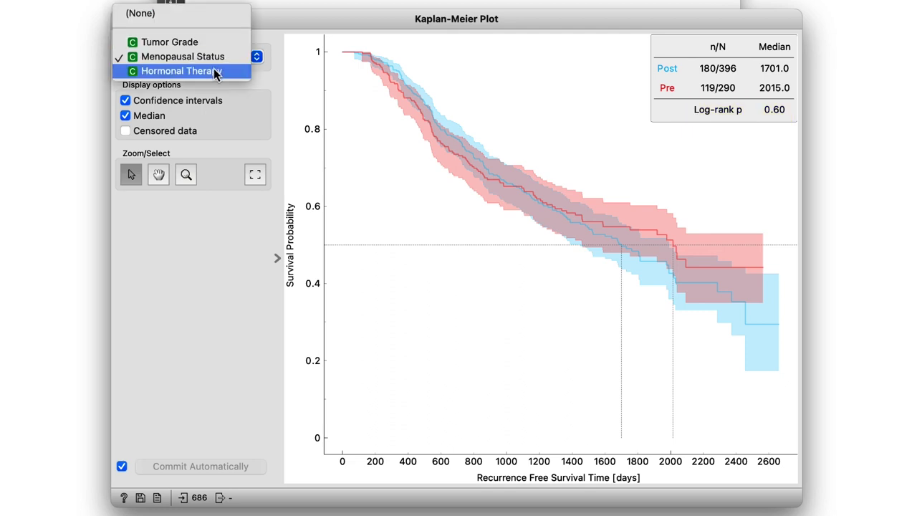
pyautogui.click(216, 72)
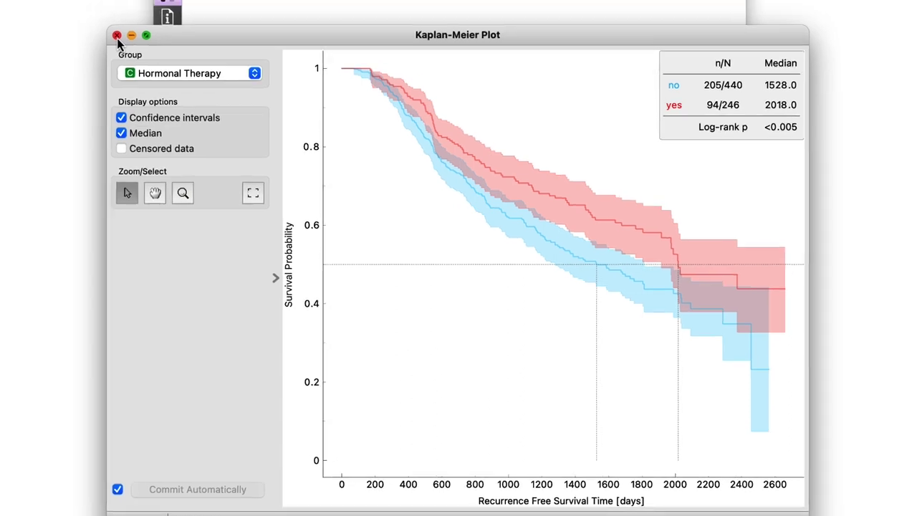
pyautogui.click(116, 35)
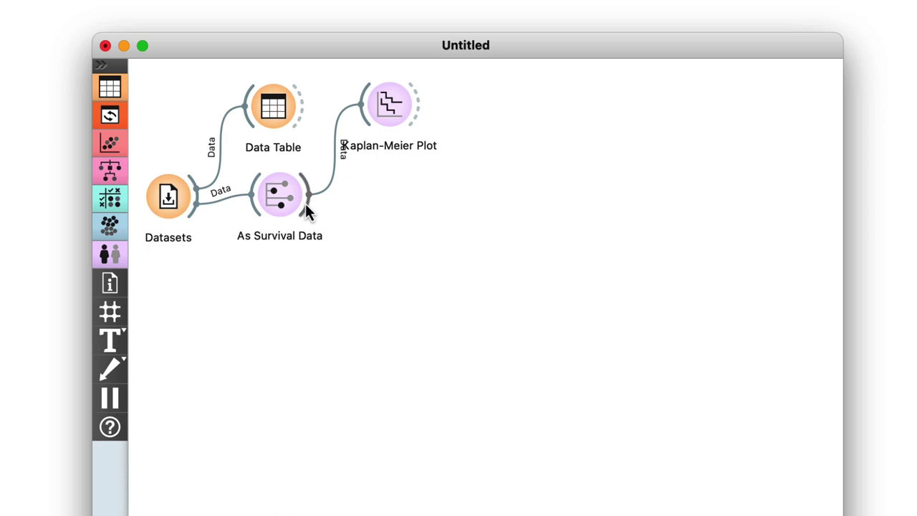
# Add a Distributions widget fed by As Survival Data and open it.
pyautogui.moveTo(305, 203); pyautogui.dragTo(377, 200)
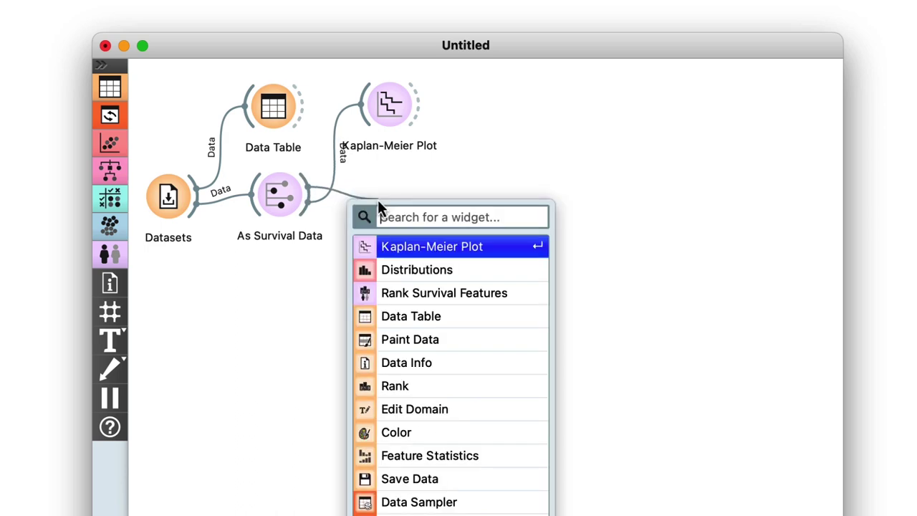
pyautogui.click(381, 270)
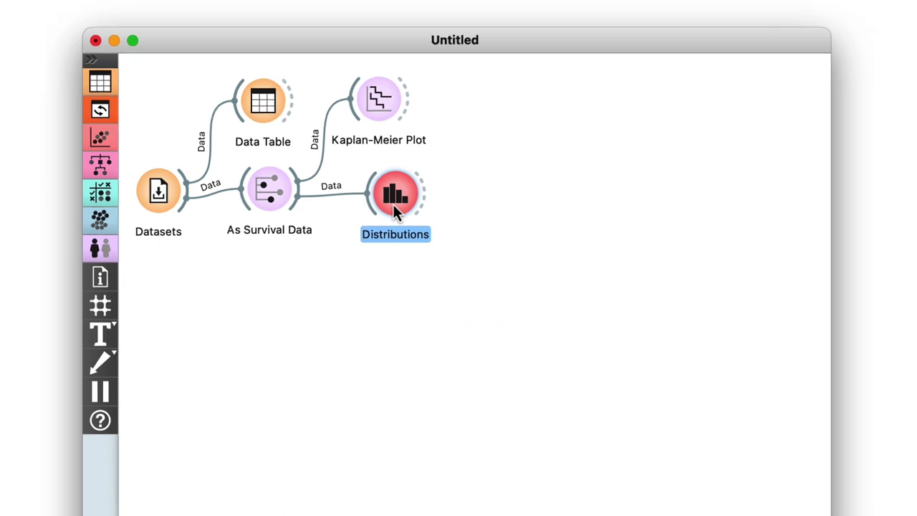
pyautogui.doubleClick(399, 203)
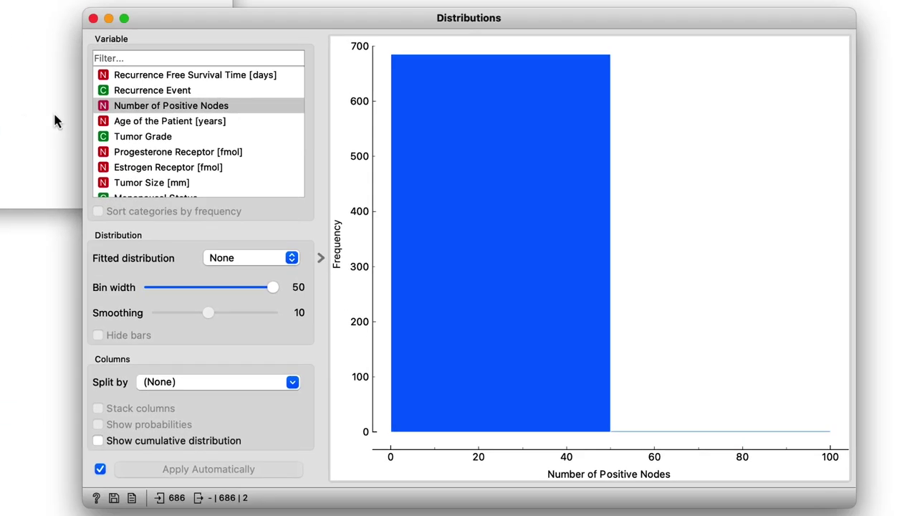
# Show Age of the Patient in 5-year bins and select the 60–80 bars.
pyautogui.click(135, 123)
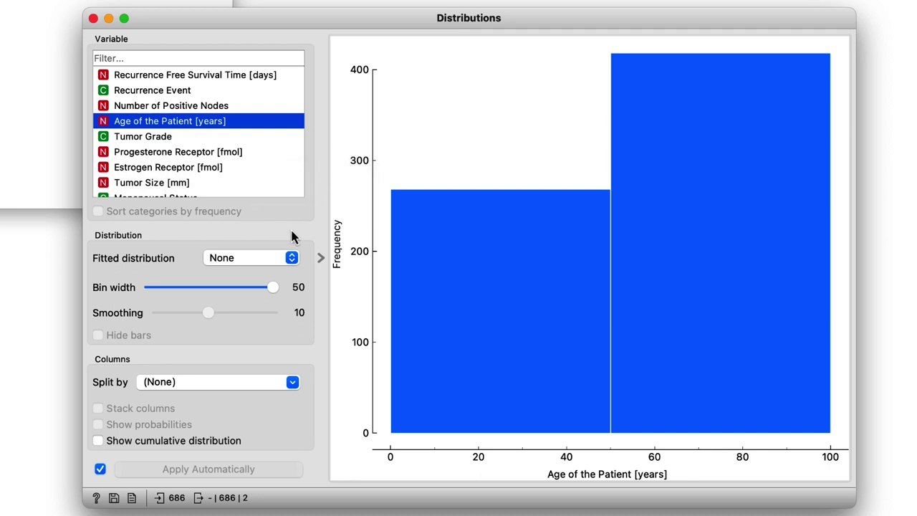
pyautogui.moveTo(275, 287); pyautogui.dragTo(204, 292)
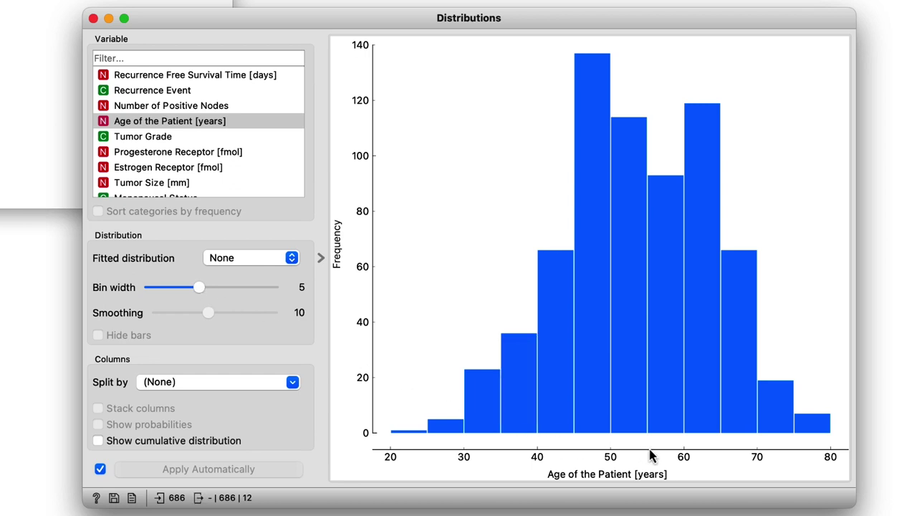
pyautogui.click(715, 436)
pyautogui.keyDown('shift'); pyautogui.click(804, 439); pyautogui.keyUp('shift')
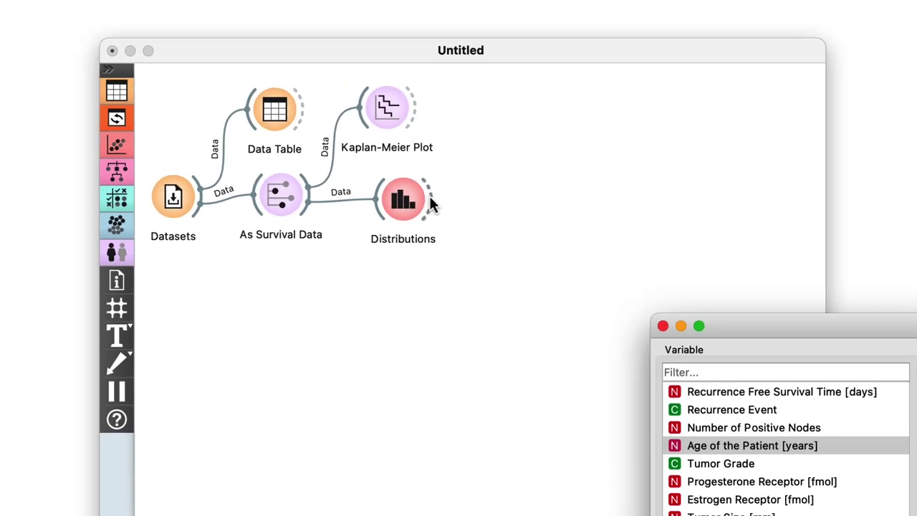
# Add Data Table (1) linked to Distributions' full Data output instead of Selected Data, and inspect its rows.
pyautogui.moveTo(430, 200); pyautogui.dragTo(498, 115)
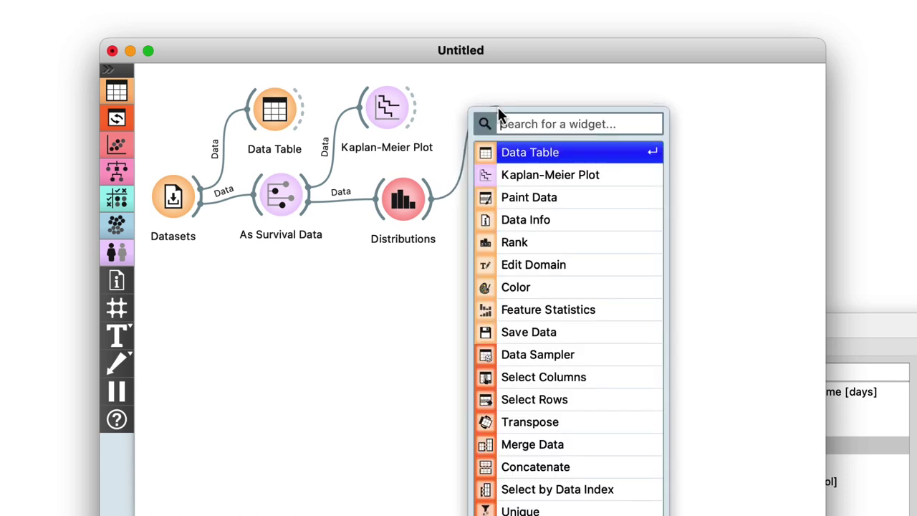
pyautogui.click(518, 152)
pyautogui.doubleClick(460, 155)
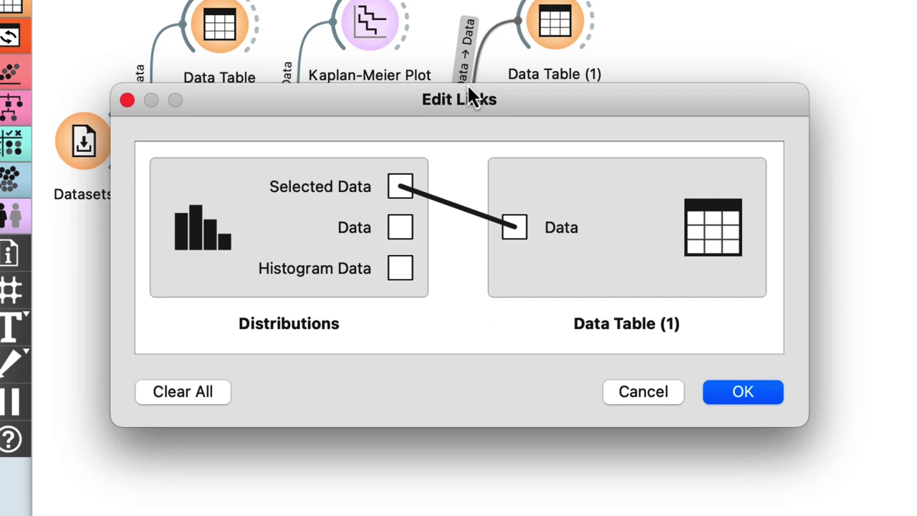
pyautogui.click(465, 211)
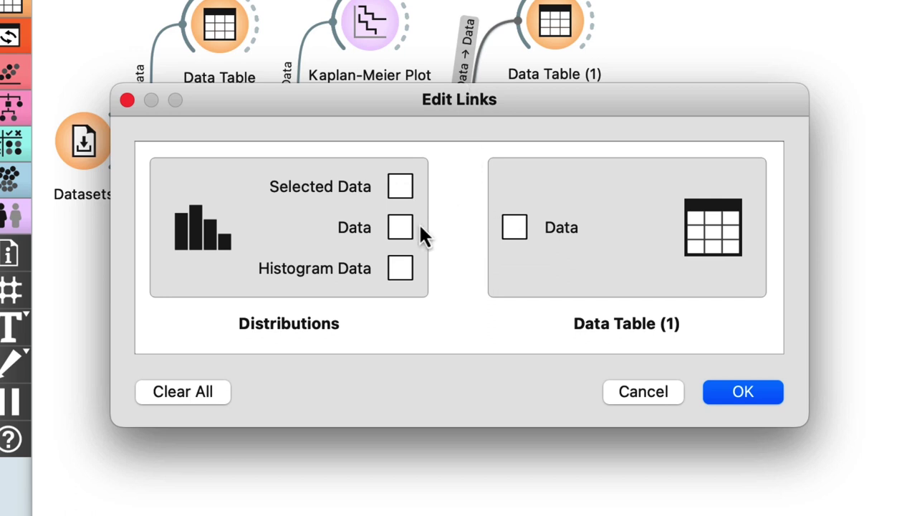
pyautogui.moveTo(423, 230); pyautogui.dragTo(513, 231)
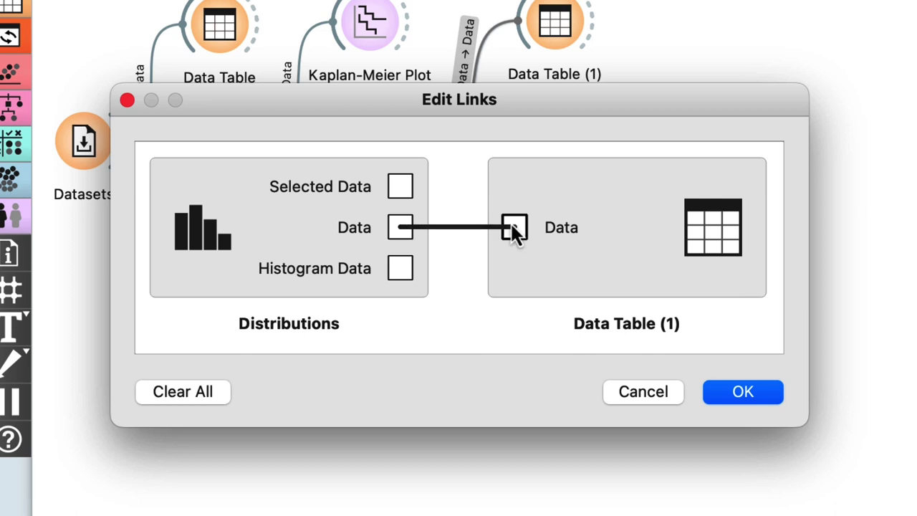
pyautogui.click(733, 393)
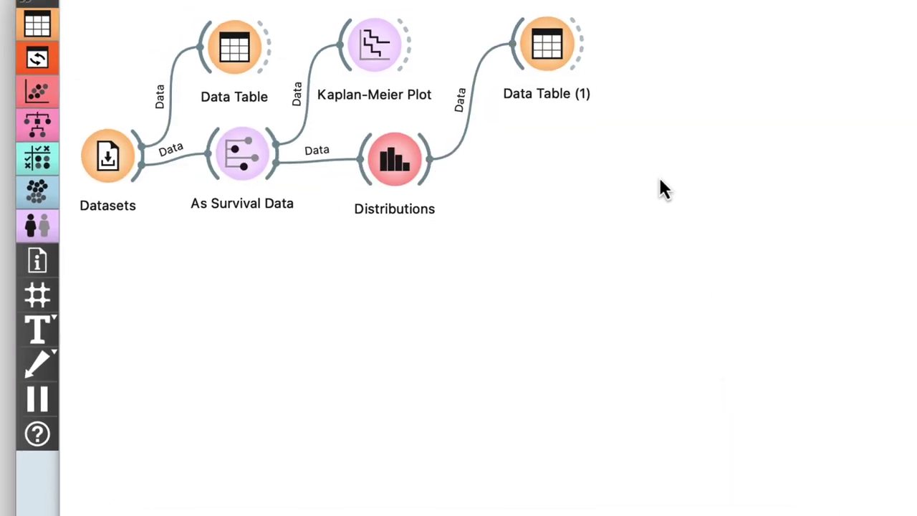
pyautogui.doubleClick(548, 47)
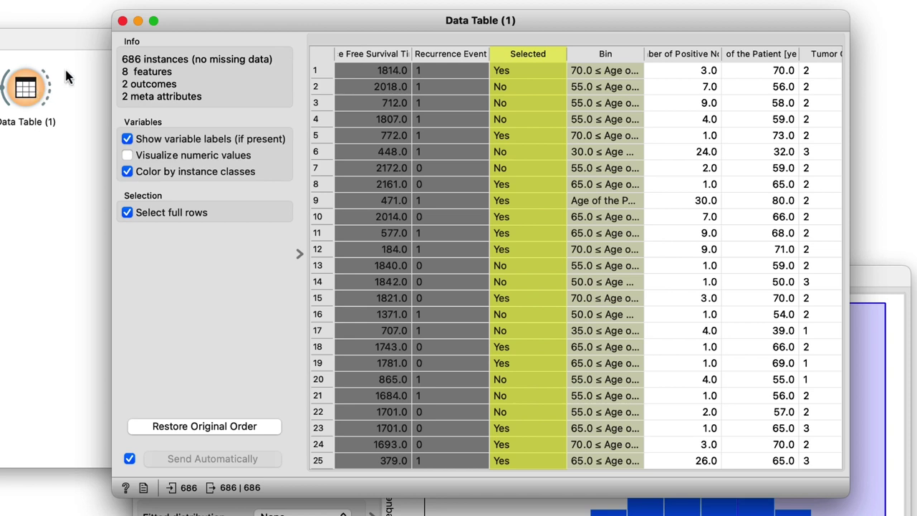
pyautogui.click(122, 21)
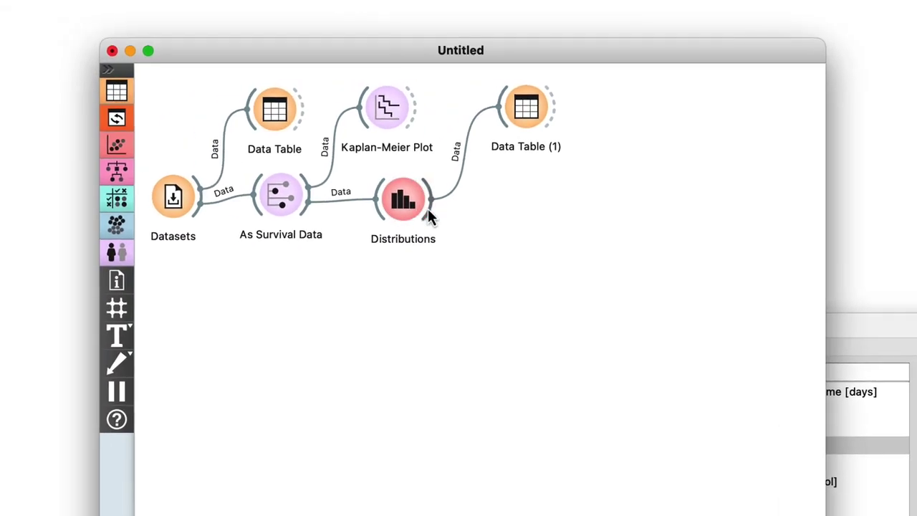
# Add Kaplan-Meier Plot (1) linked to Distributions' full Data output instead of Selected Data.
pyautogui.moveTo(339, 205); pyautogui.dragTo(417, 206)
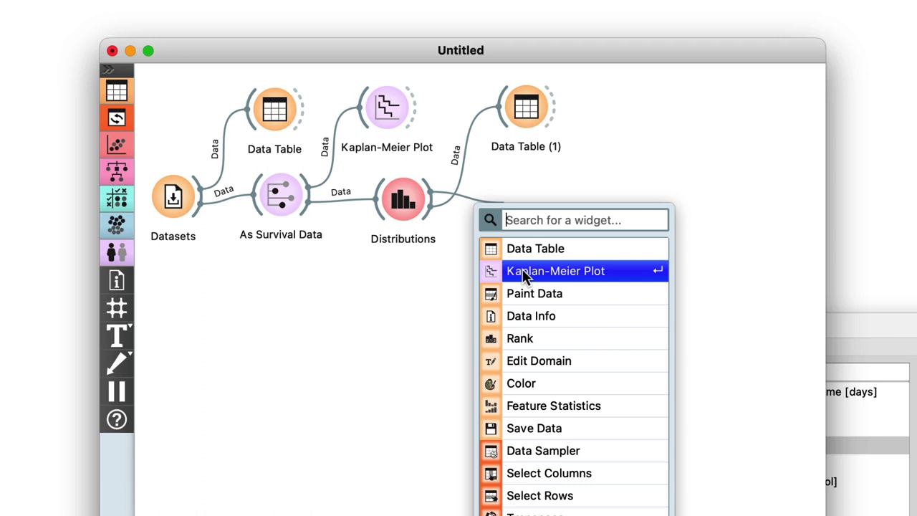
pyautogui.click(526, 271)
pyautogui.doubleClick(475, 202)
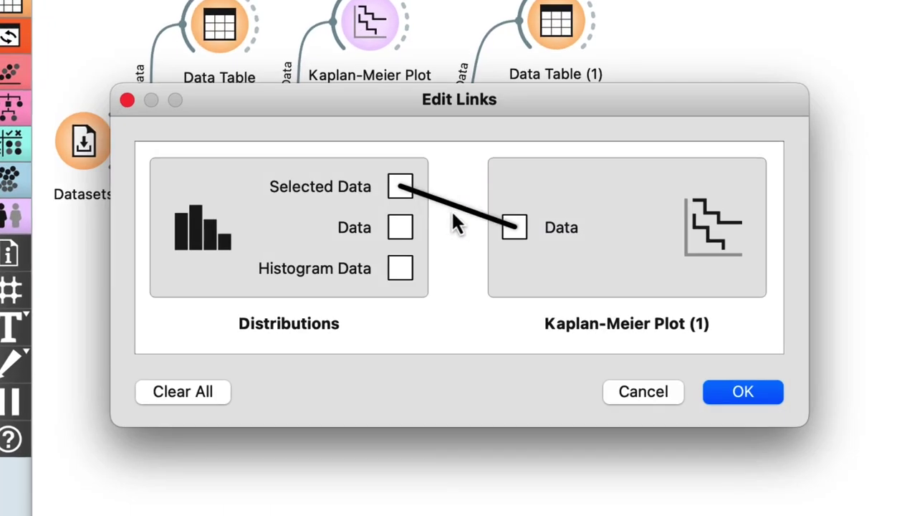
pyautogui.click(451, 207)
pyautogui.moveTo(445, 234); pyautogui.dragTo(513, 229)
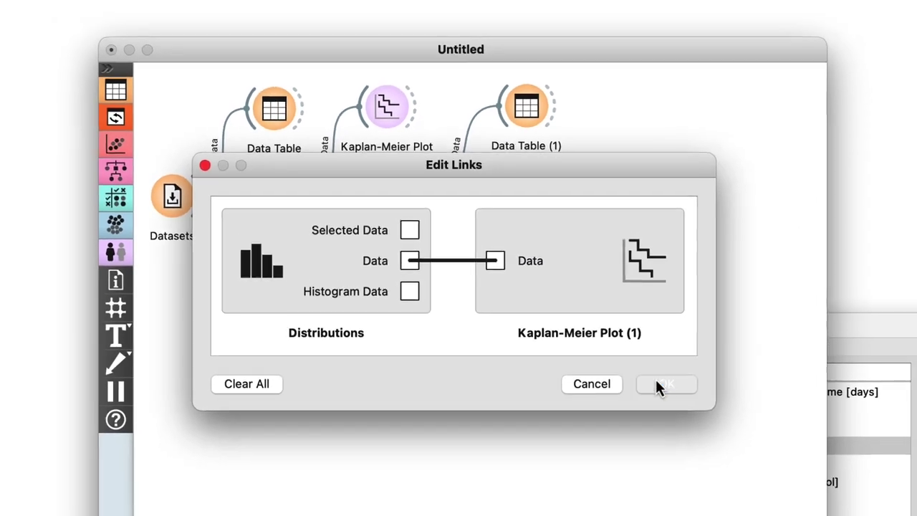
pyautogui.click(743, 391)
# Group Kaplan-Meier Plot (1) by Selected, showing confidence intervals and medians.
pyautogui.doubleClick(546, 210)
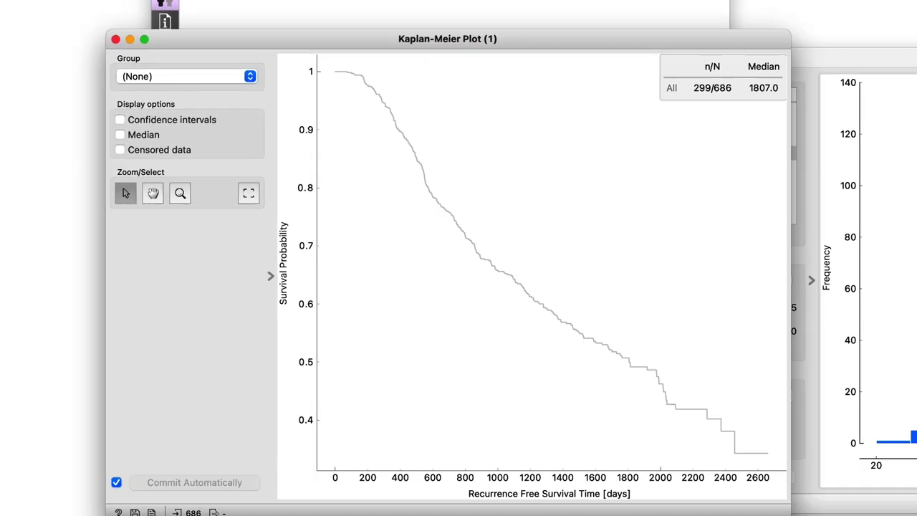
pyautogui.click(237, 61)
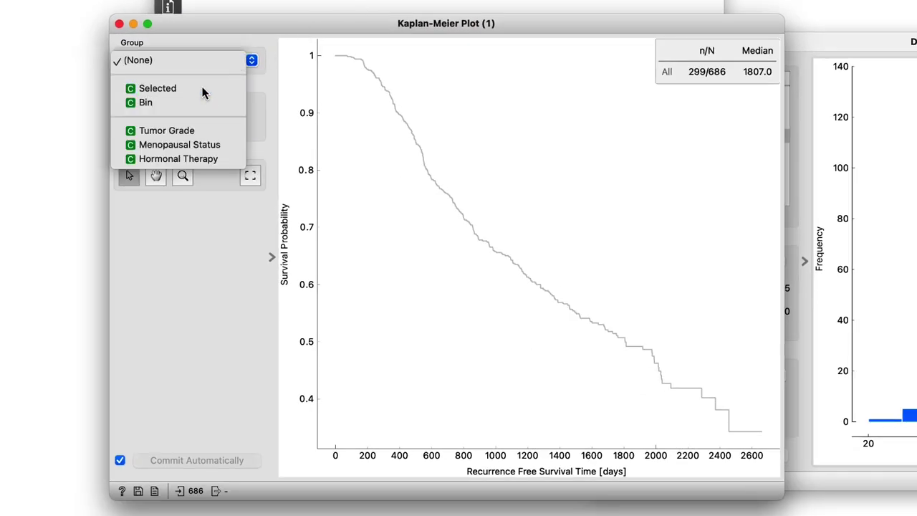
pyautogui.click(251, 90)
pyautogui.click(124, 103)
pyautogui.click(124, 118)
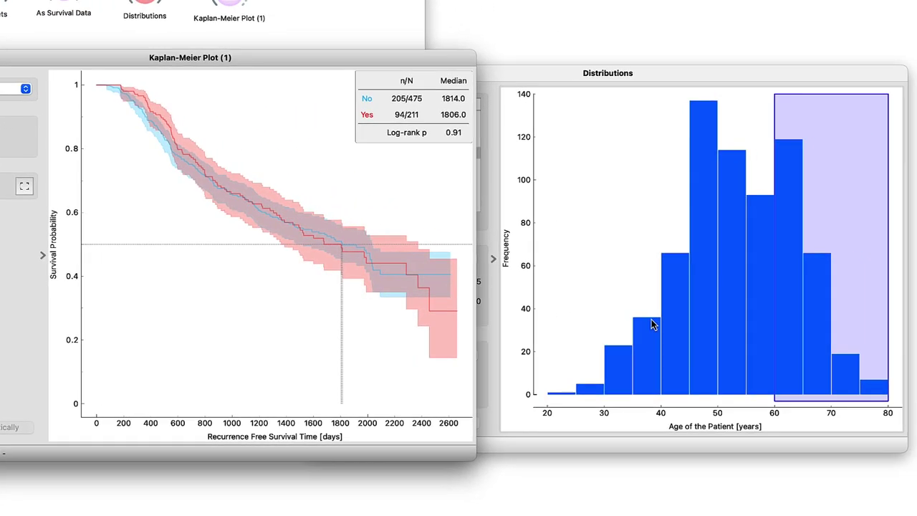
# Select the 40–80 age bars and view Kaplan-Meier Plot (1): No median 1108.0, Yes 1918.0.
pyautogui.click(673, 334)
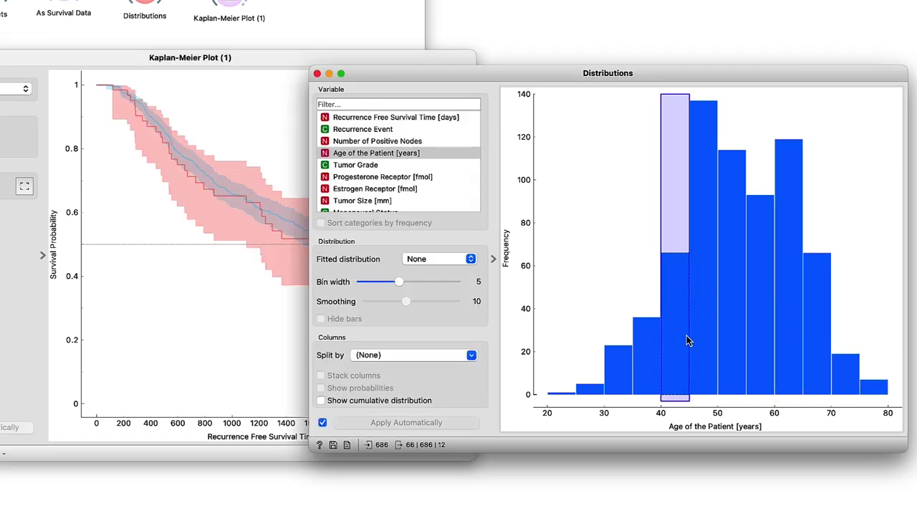
pyautogui.keyDown('shift'); pyautogui.click(882, 388); pyautogui.keyUp('shift')
pyautogui.click(356, 60)
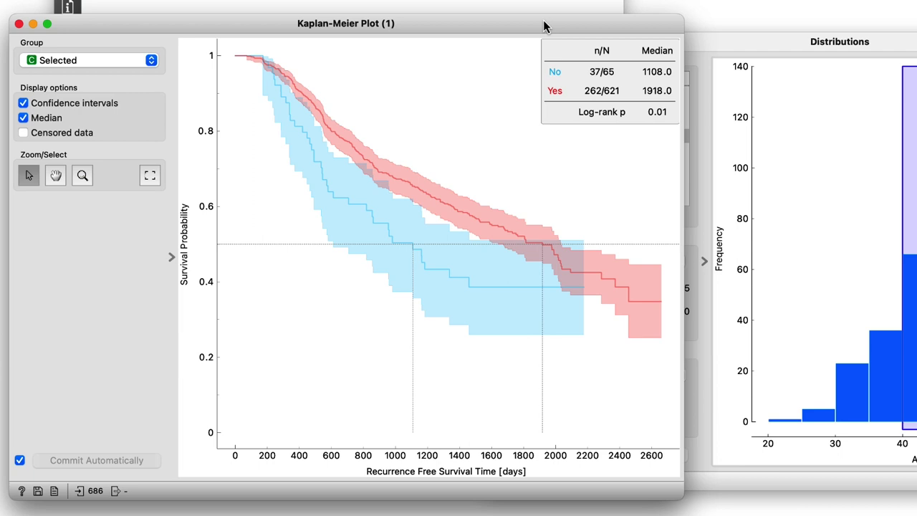
# Switch Distributions to Progesterone Receptor [fmol], select the 0–200 bar, and view the survival curves.
pyautogui.click(705, 42)
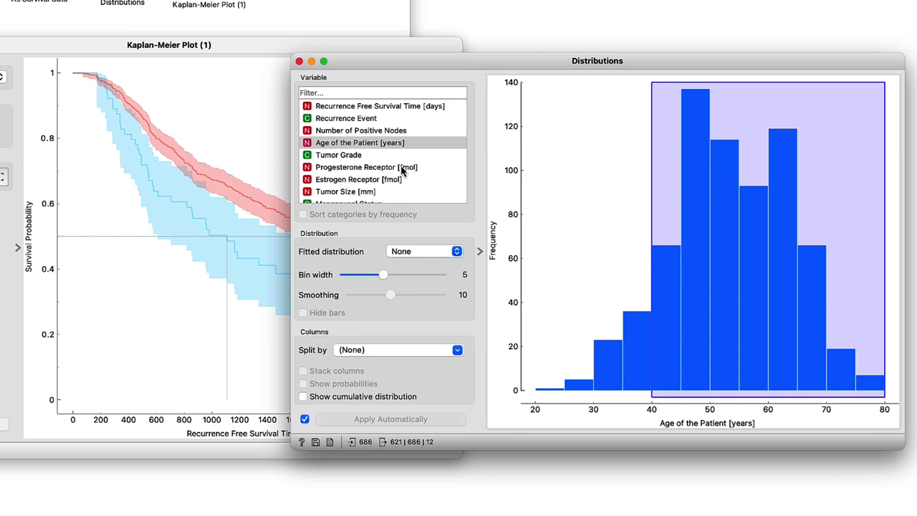
pyautogui.click(403, 169)
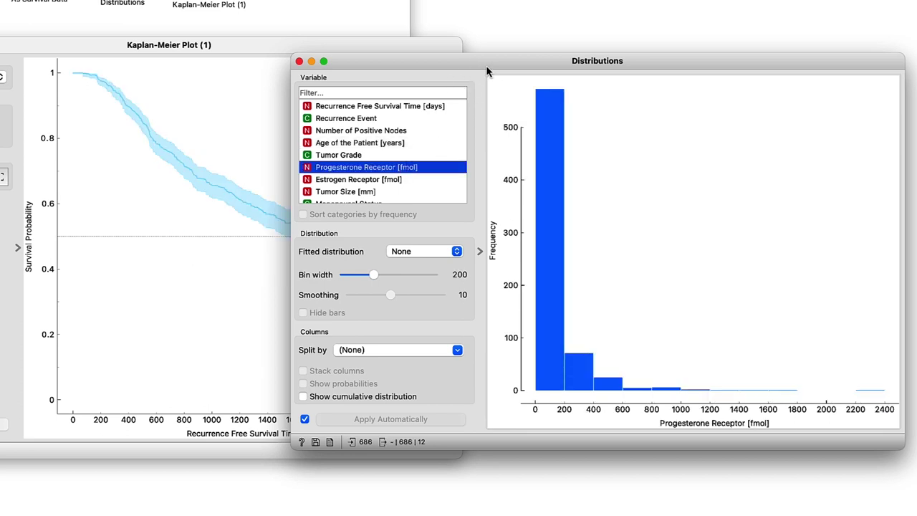
pyautogui.click(544, 117)
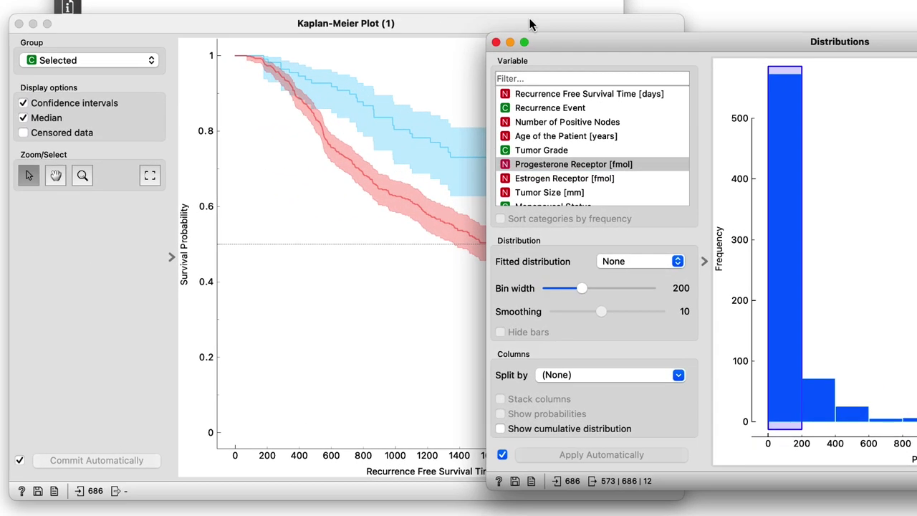
pyautogui.click(465, 31)
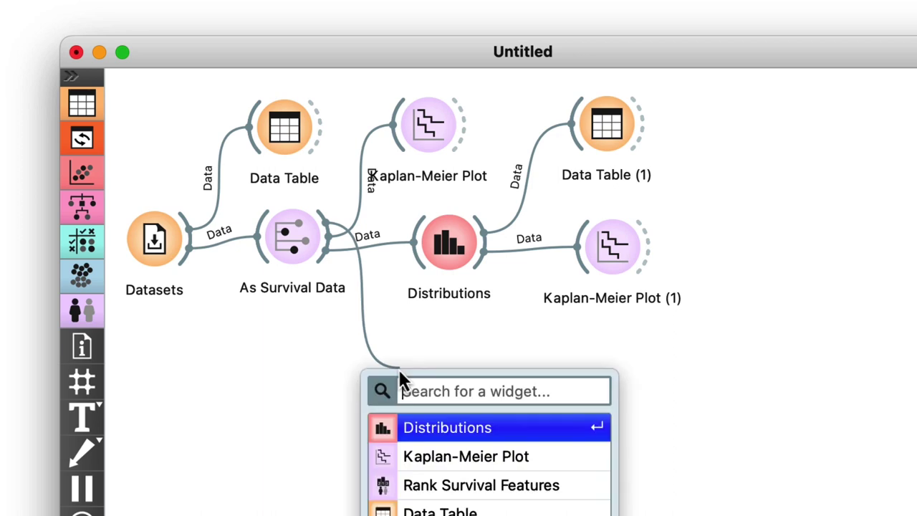
# Add Rank Survival Features after As Survival Data and widen its results window to reveal the p and FDR columns.
pyautogui.click(423, 489)
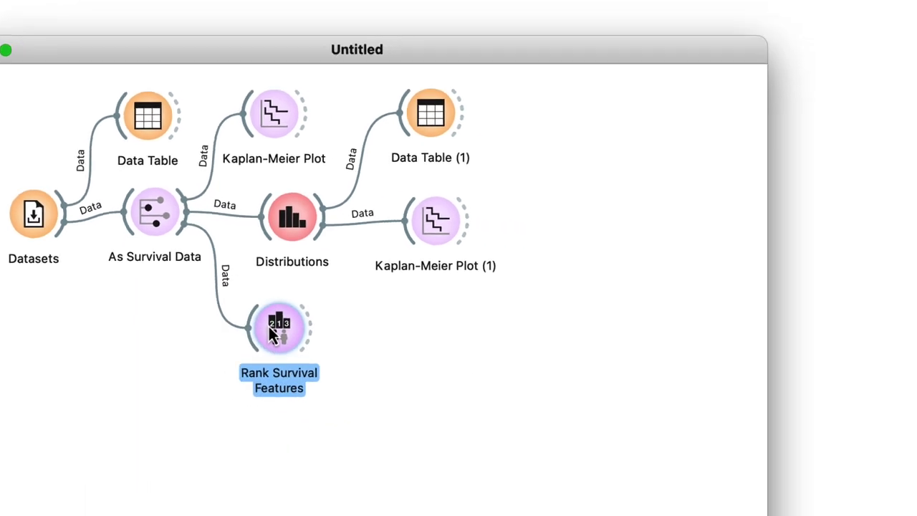
pyautogui.doubleClick(271, 333)
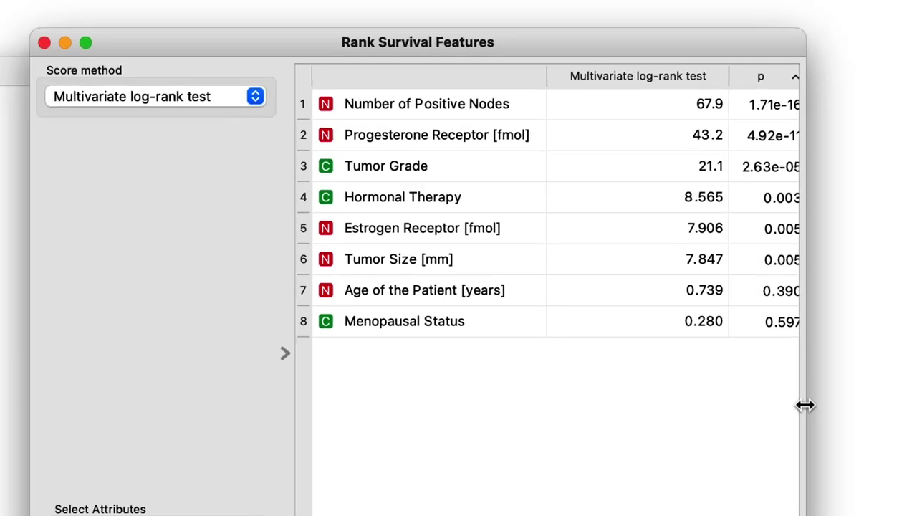
pyautogui.moveTo(806, 292); pyautogui.dragTo(863, 290)
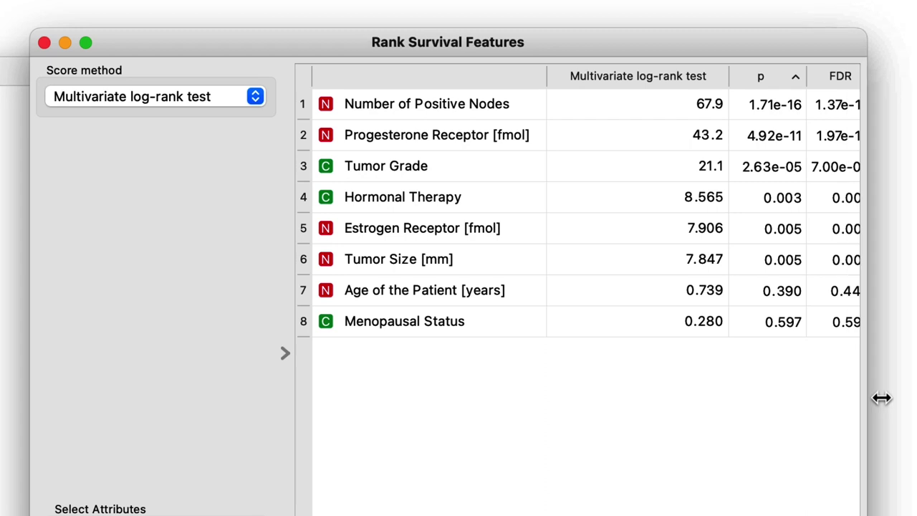
pyautogui.moveTo(881, 397); pyautogui.dragTo(897, 401)
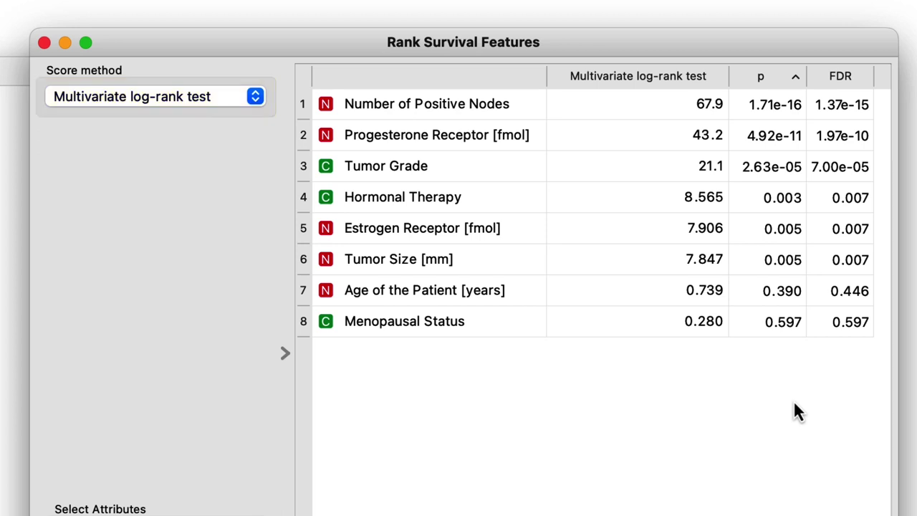
# Sort the ranking by p-value and select Number of Positive Nodes (67.9, p 1.71e-16) as the output feature.
pyautogui.click(791, 79)
pyautogui.click(791, 79)
pyautogui.click(510, 108)
# Close the ranking window and connect a new Discretize widget to Rank Survival Features.
pyautogui.click(43, 42)
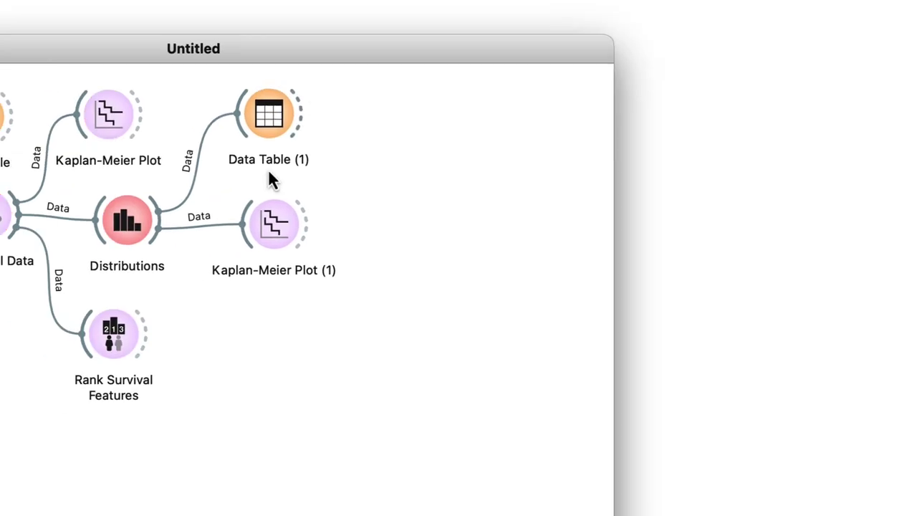
pyautogui.moveTo(479, 321); pyautogui.dragTo(508, 319)
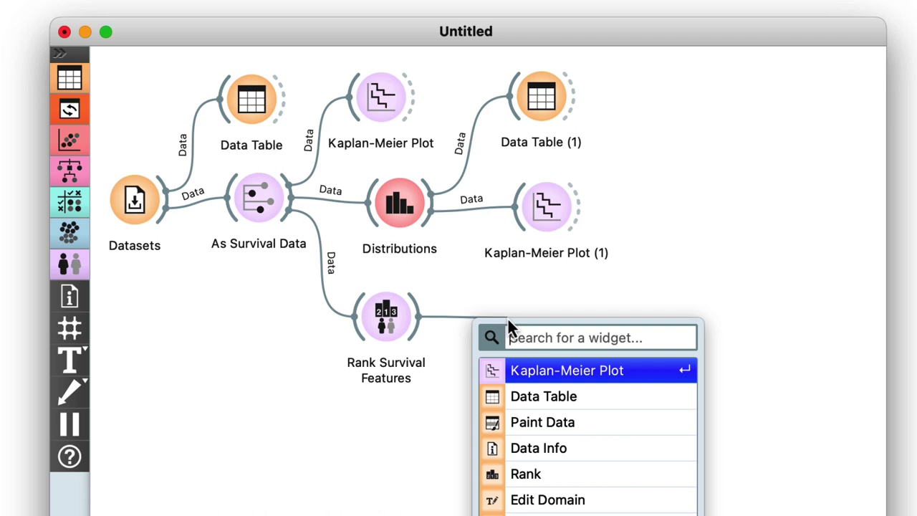
pyautogui.write('dis')
pyautogui.press('Return')
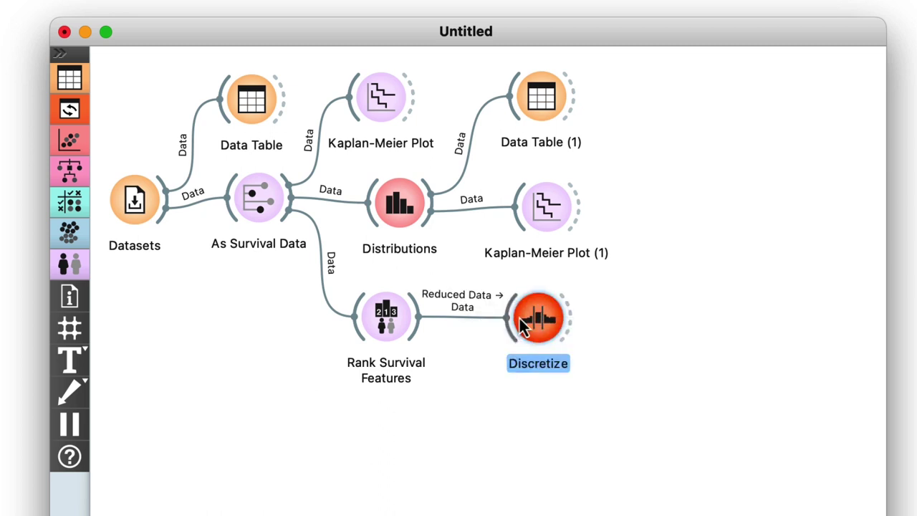
# Discretize Number of Positive Nodes into two equal-frequency bins split at 3.5.
pyautogui.doubleClick(530, 320)
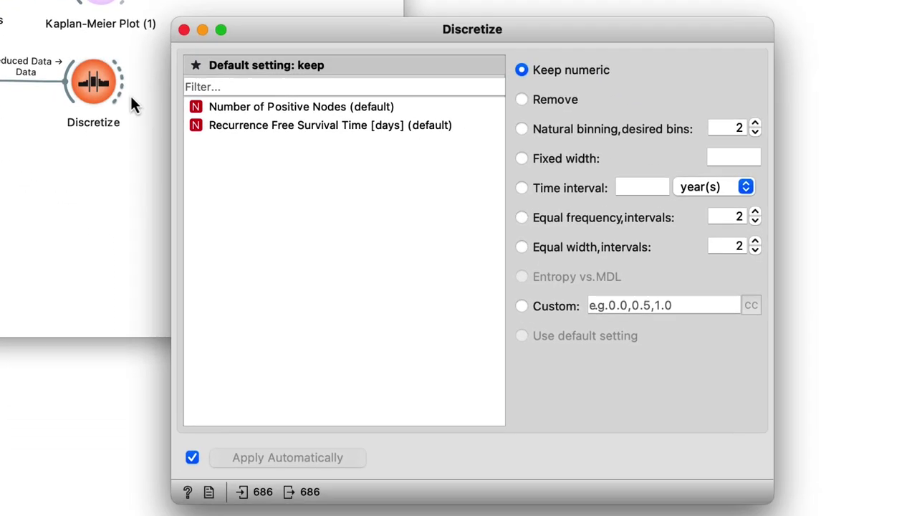
pyautogui.click(248, 108)
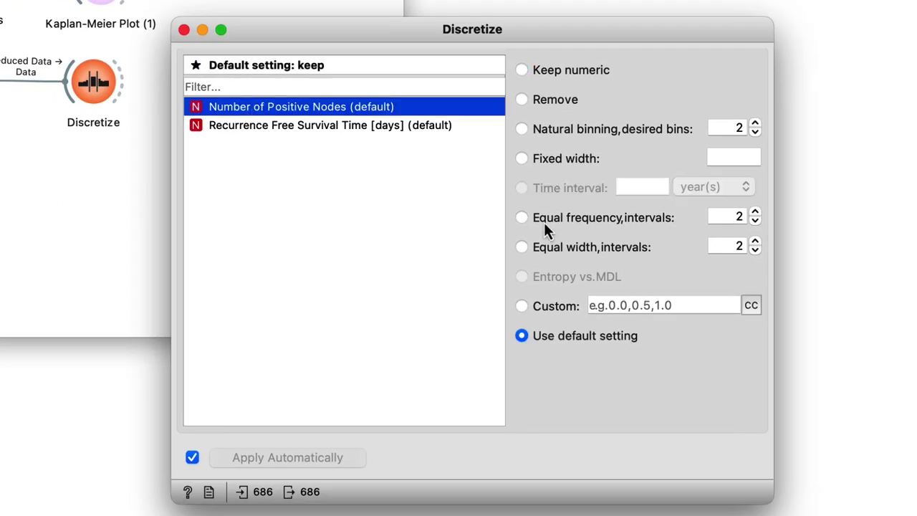
pyautogui.click(524, 220)
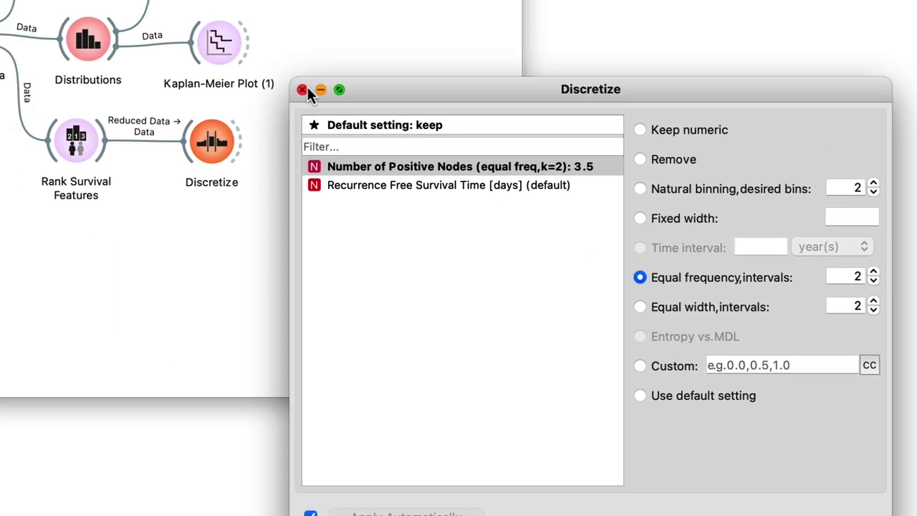
pyautogui.click(302, 90)
# Connect a new Kaplan-Meier Plot to the Discretize widget.
pyautogui.moveTo(244, 143); pyautogui.dragTo(315, 144)
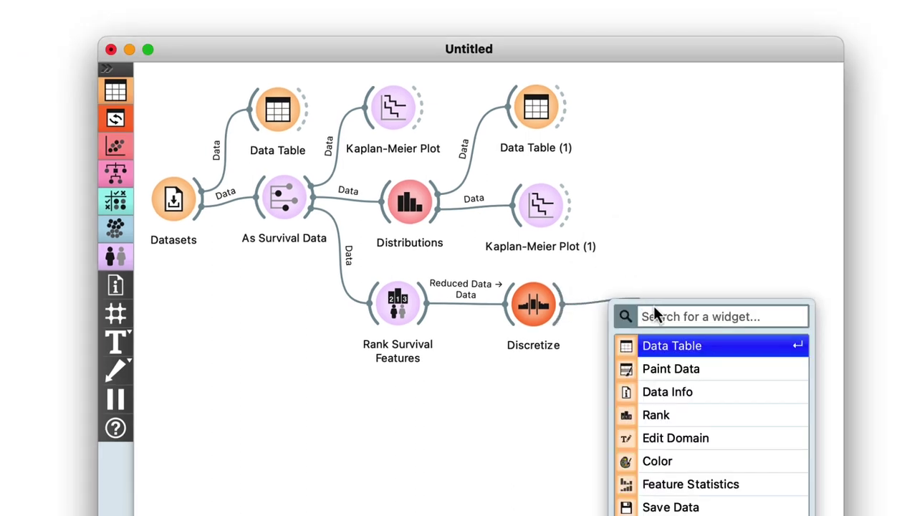
pyautogui.write('ka')
pyautogui.press('Return')
# Group the survival curves by Number of Positive Nodes, showing confidence intervals and median lines.
pyautogui.doubleClick(654, 305)
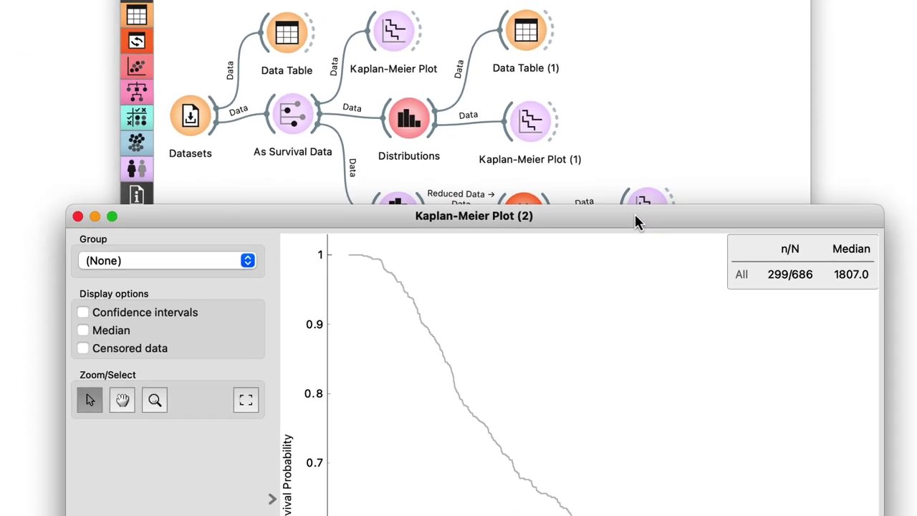
pyautogui.click(202, 261)
pyautogui.click(191, 299)
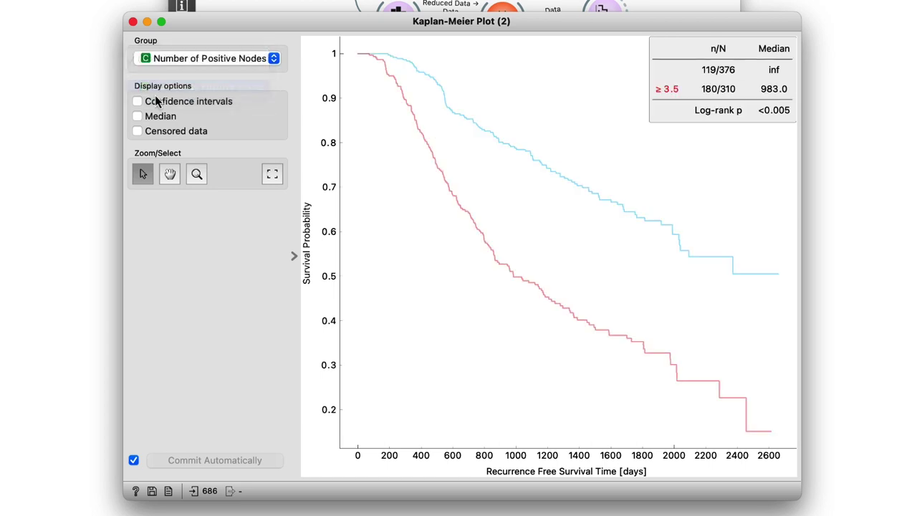
pyautogui.click(139, 101)
pyautogui.click(137, 117)
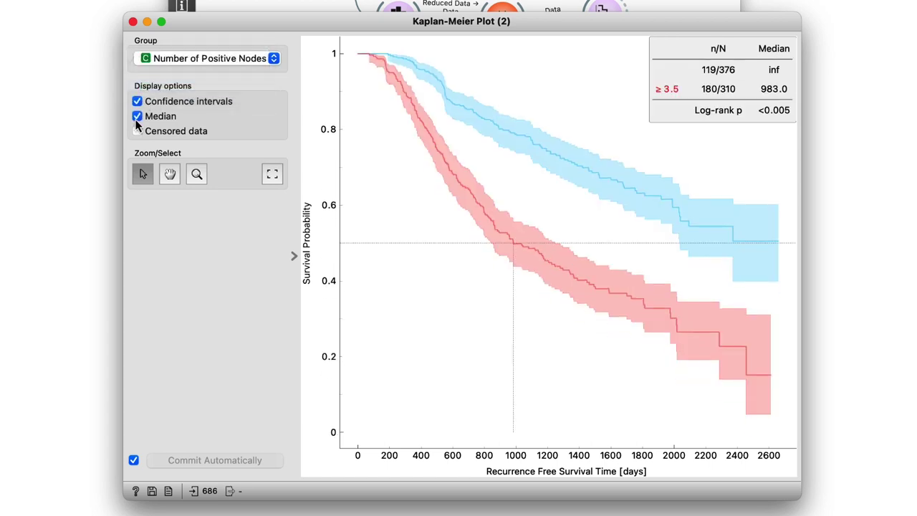